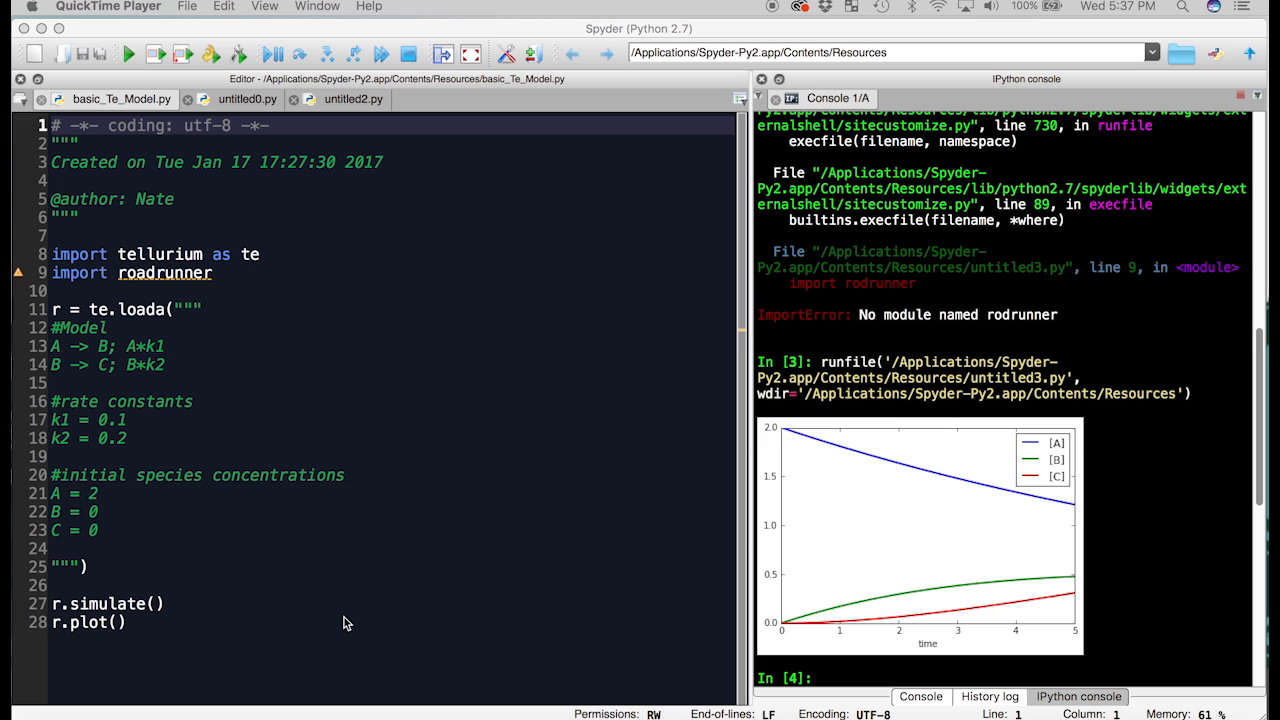
Step: Review the existing model script, selecting its code and the word 'constants'
{"action": "left_click_drag", "start_coordinate": [560, 625], "coordinate": [200, 309]}
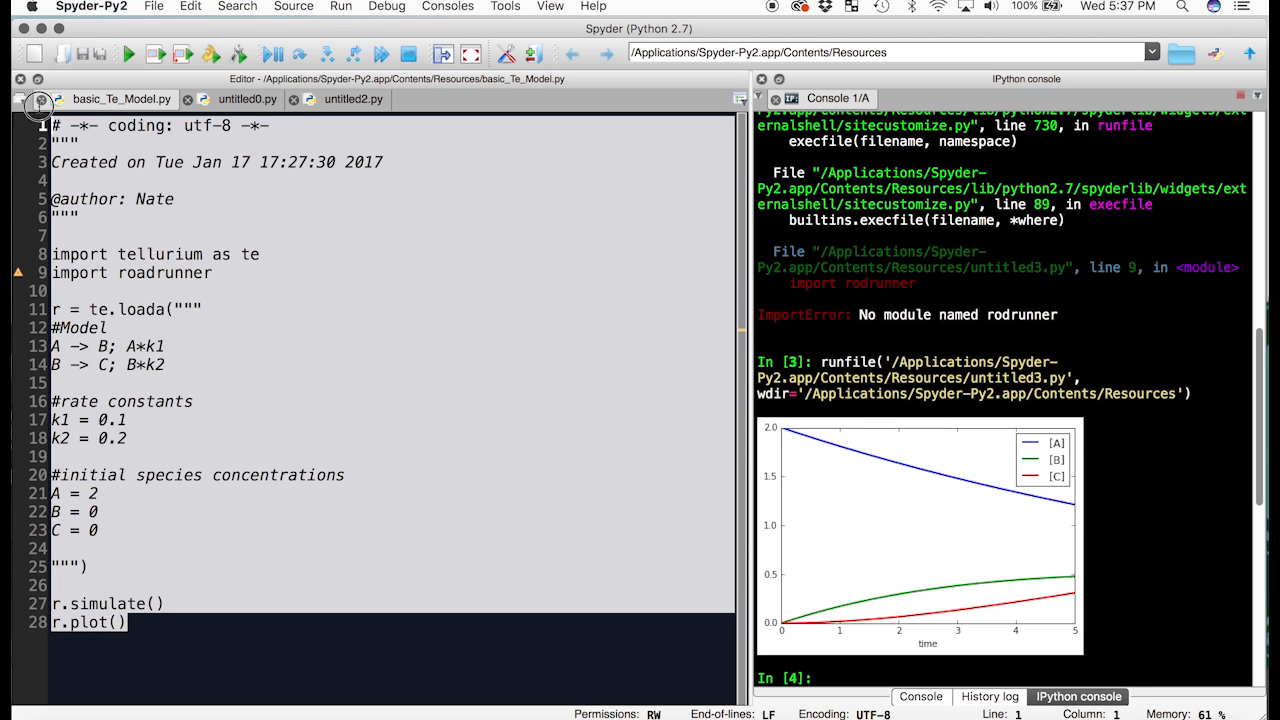
{"action": "left_click", "coordinate": [45, 125]}
{"action": "double_click", "coordinate": [338, 395]}
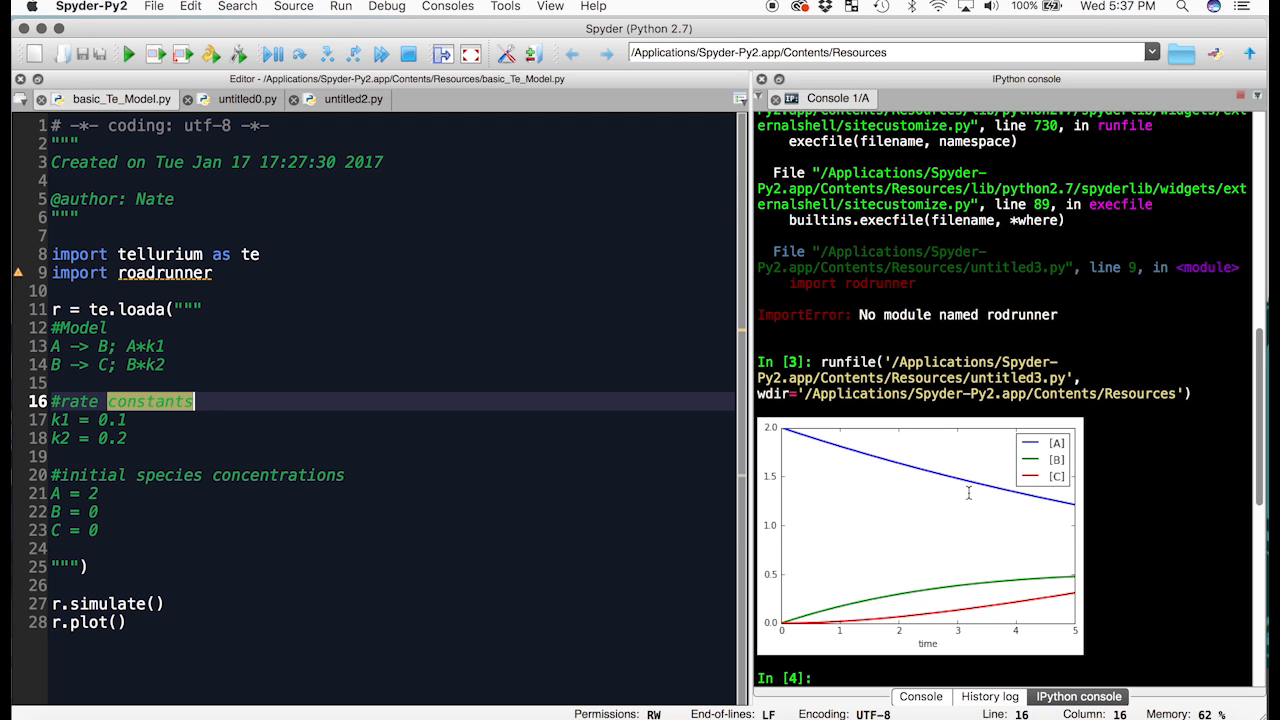
{"action": "left_click", "coordinate": [129, 438]}
Step: Create a new script with 'import tellurium as te' and 'import roadrunner' below the header
{"action": "left_click", "coordinate": [153, 6]}
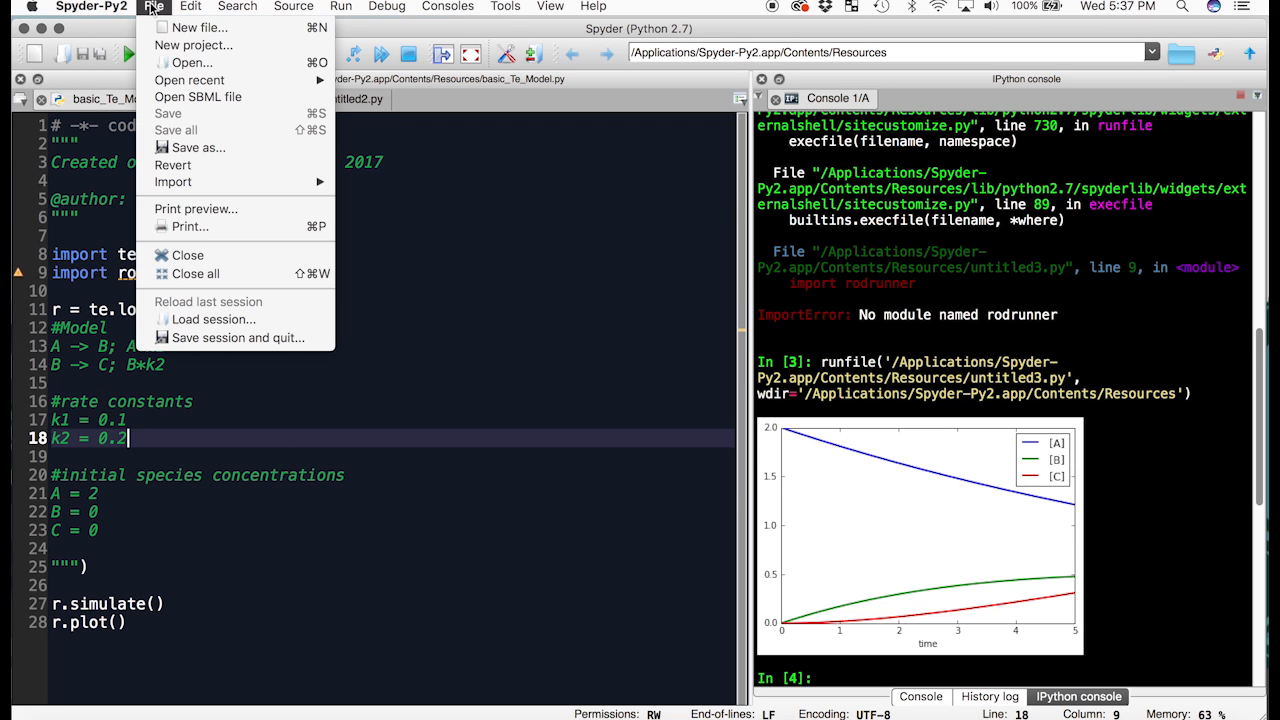
{"action": "left_click", "coordinate": [175, 24]}
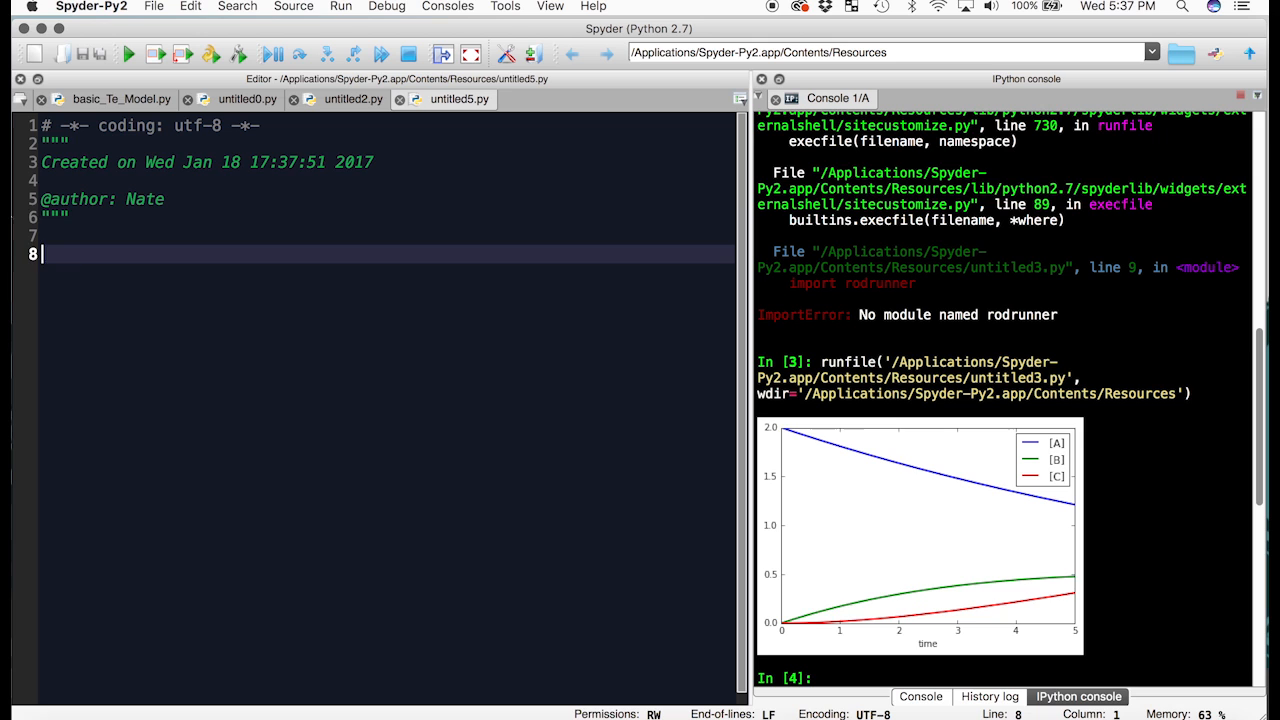
{"action": "left_click", "coordinate": [68, 218]}
{"action": "left_click", "coordinate": [66, 234]}
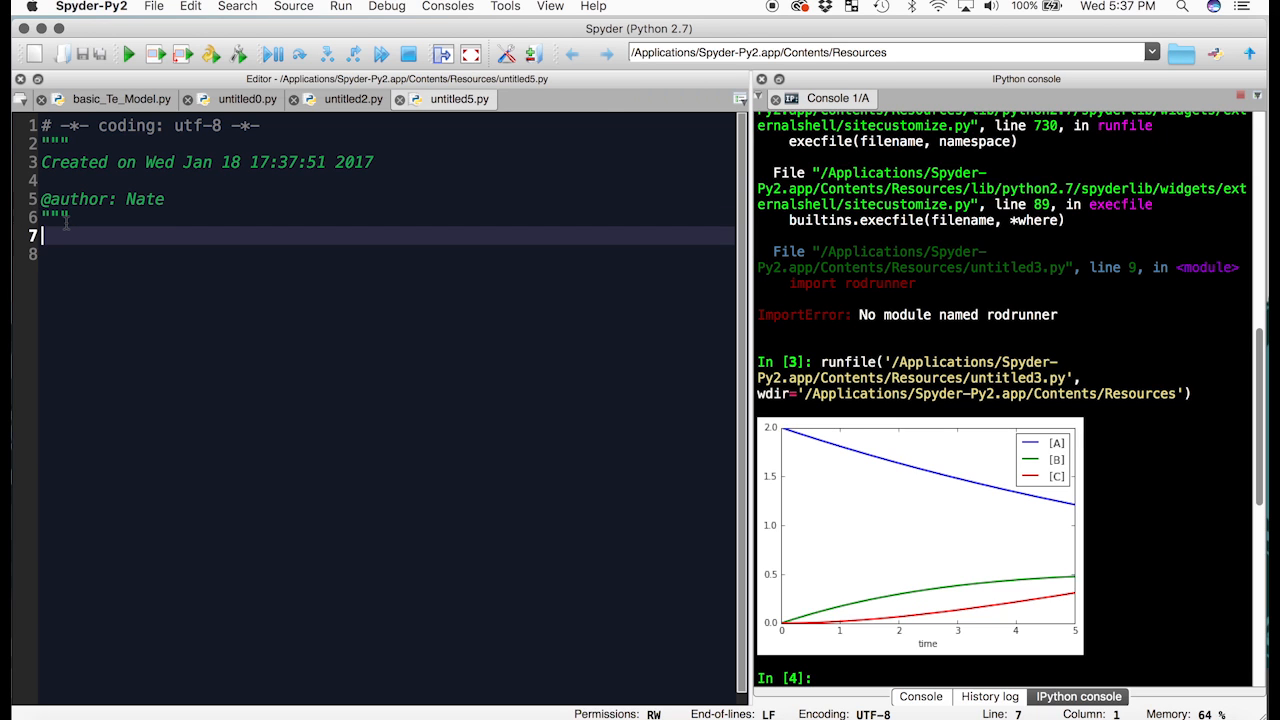
{"action": "type", "text": "import tel"}
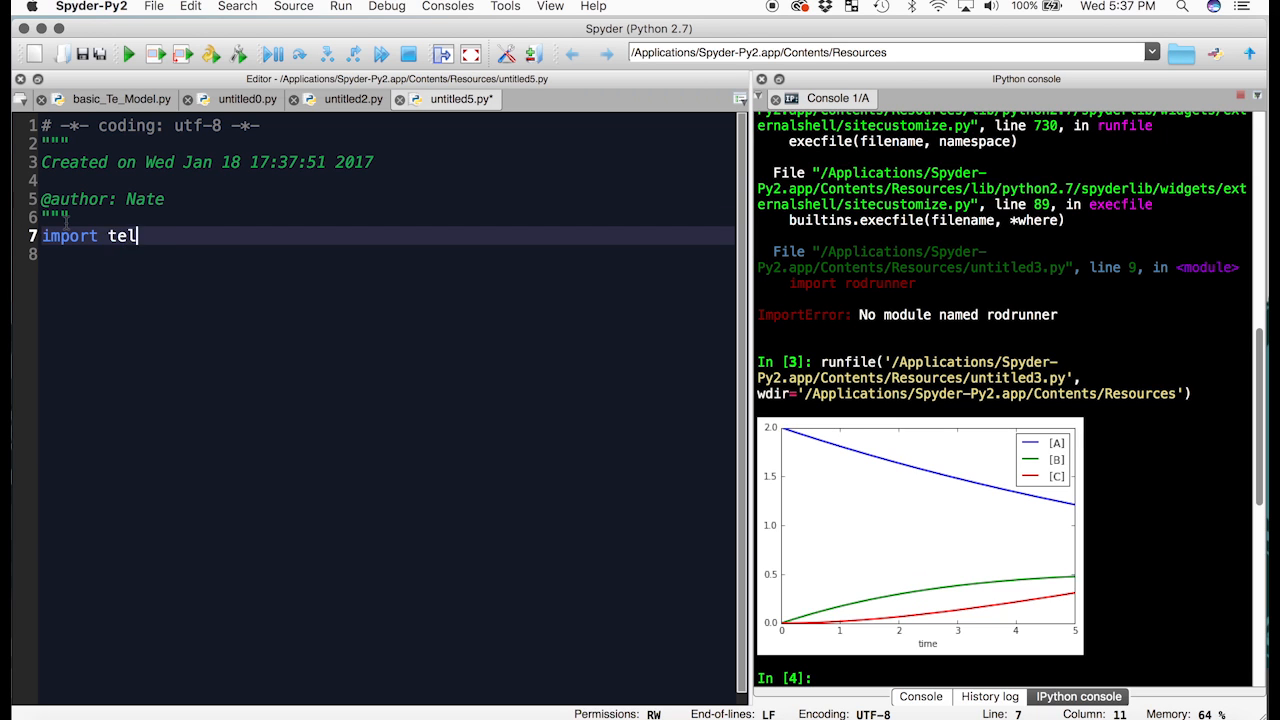
{"action": "type", "text": "lurium as te"}
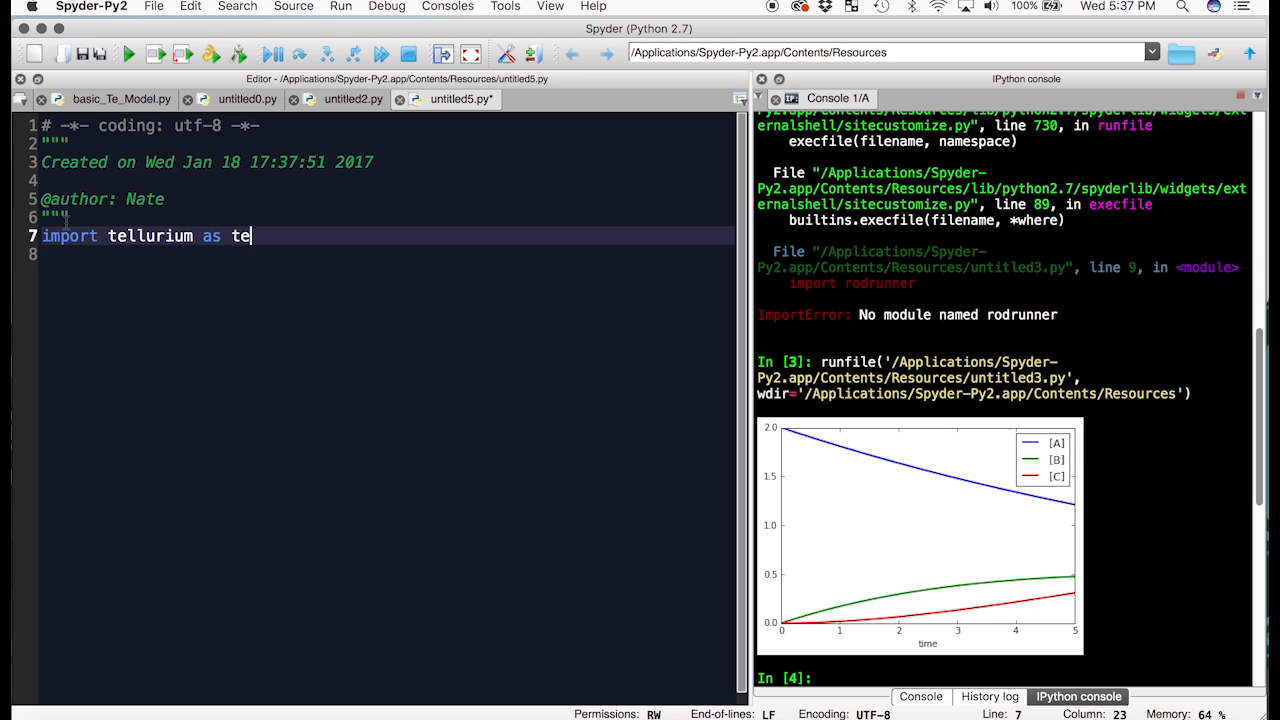
{"action": "key", "text": "Return"}
{"action": "type", "text": "impor"}
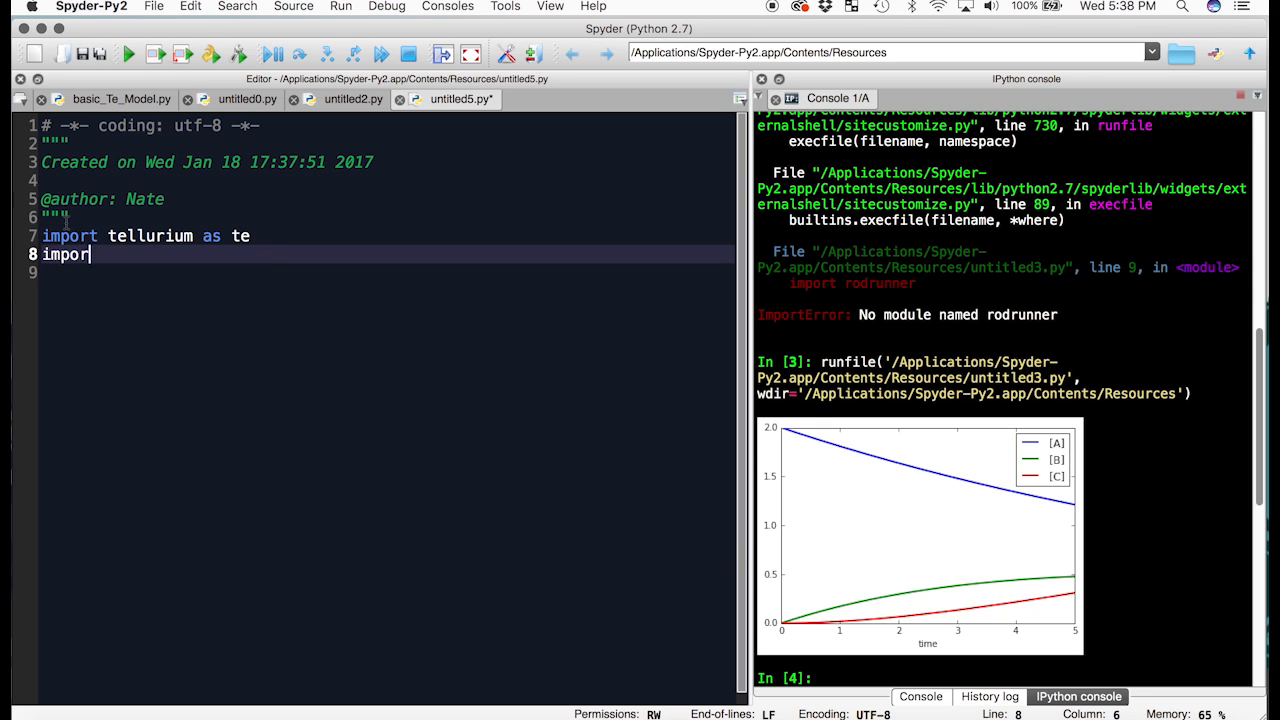
{"action": "type", "text": "t roadrun"}
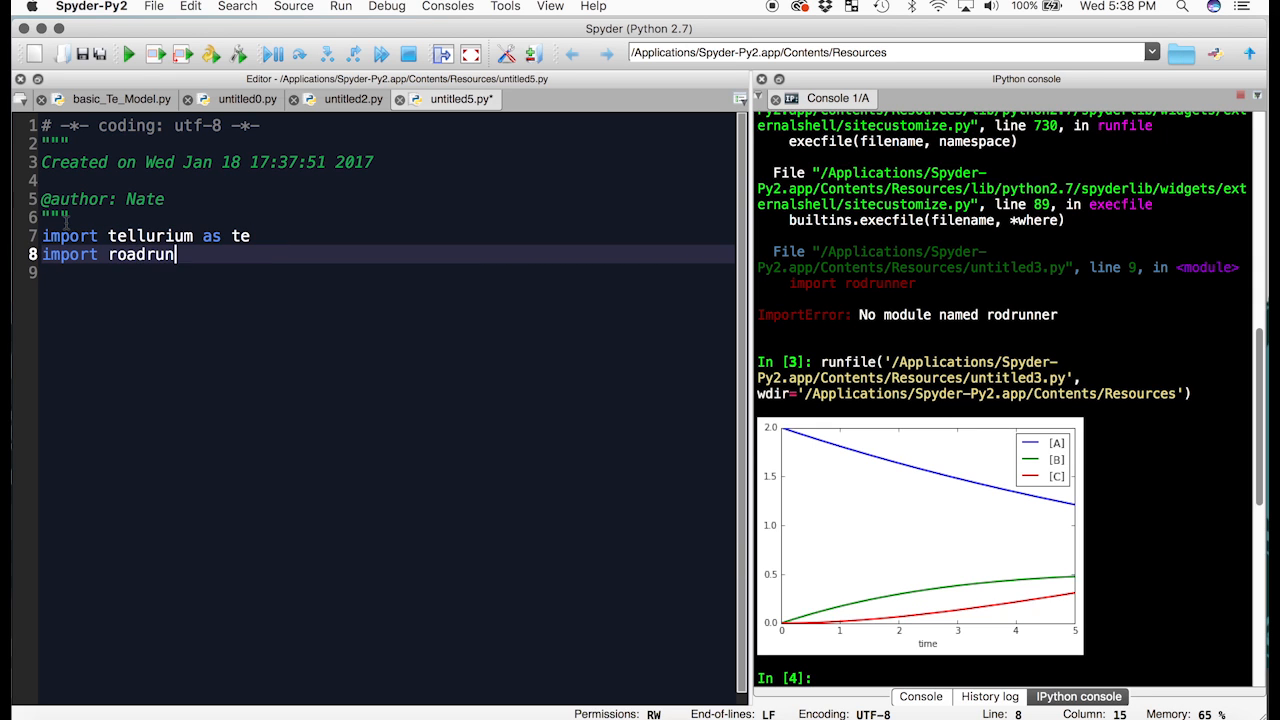
{"action": "type", "text": "ner"}
{"action": "key", "text": "Return"}
{"action": "key", "text": "Return"}
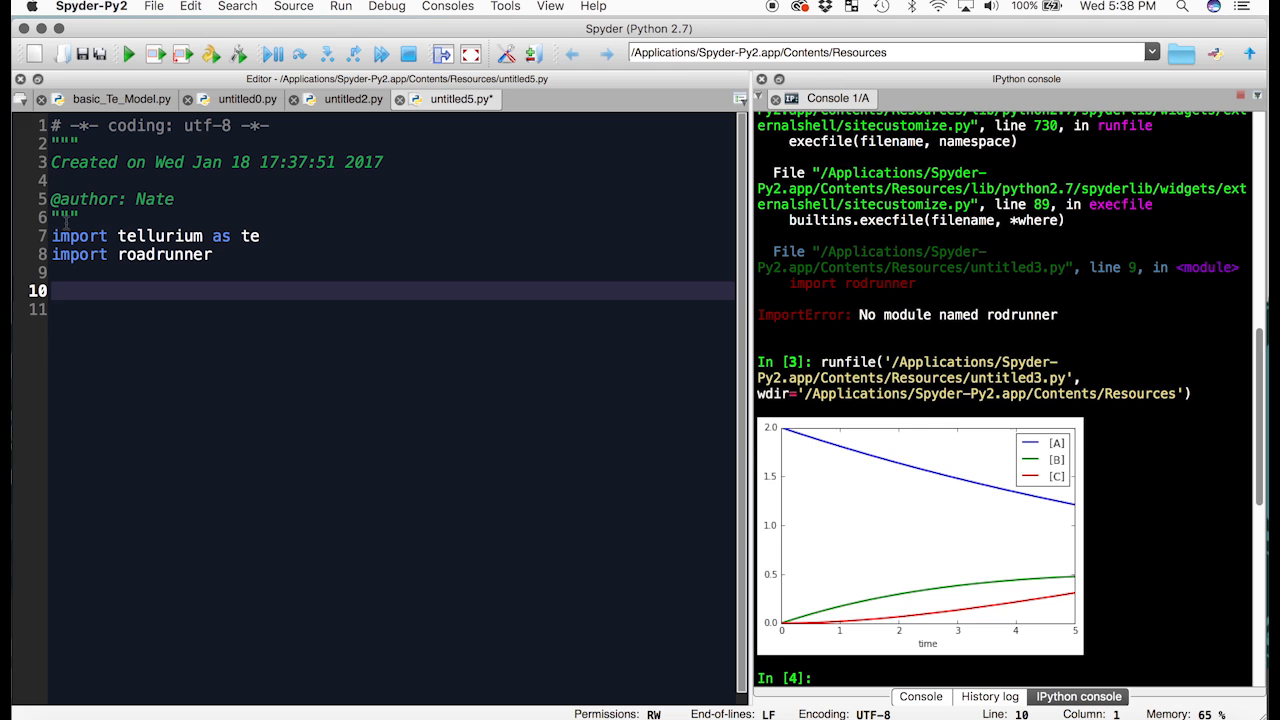
{"action": "type", "text": "r = "}
{"action": "type", "text": "te."}
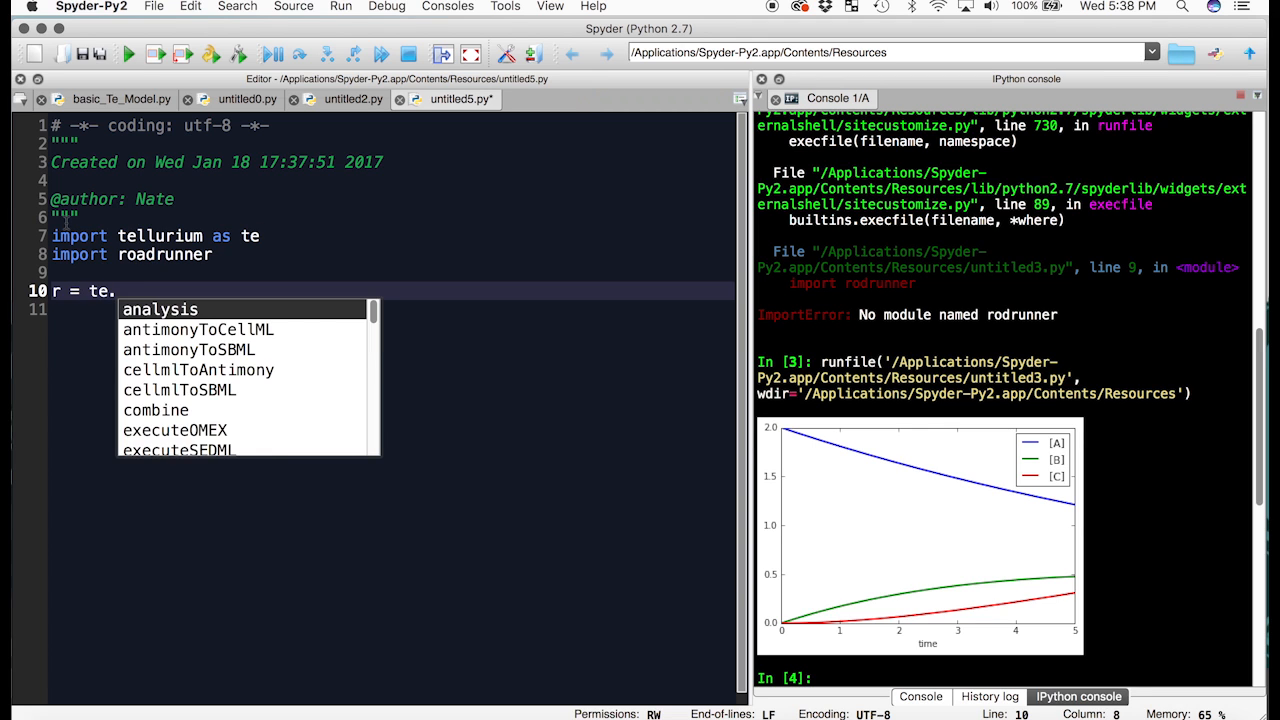
{"action": "type", "text": "loada("}
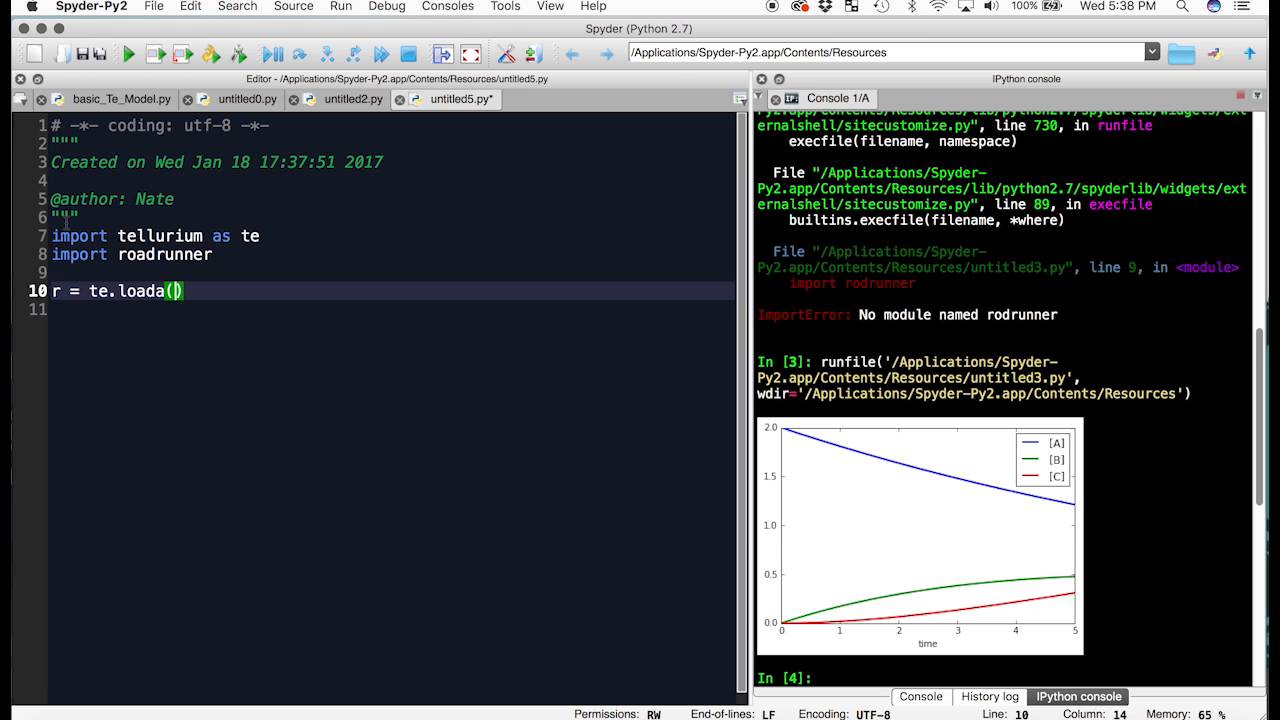
{"action": "type", "text": "\"\""}
{"action": "type", "text": "\""}
Step: Write r = te.loada(""" ... """) with an empty line inside the model string
{"action": "key", "text": "Return"}
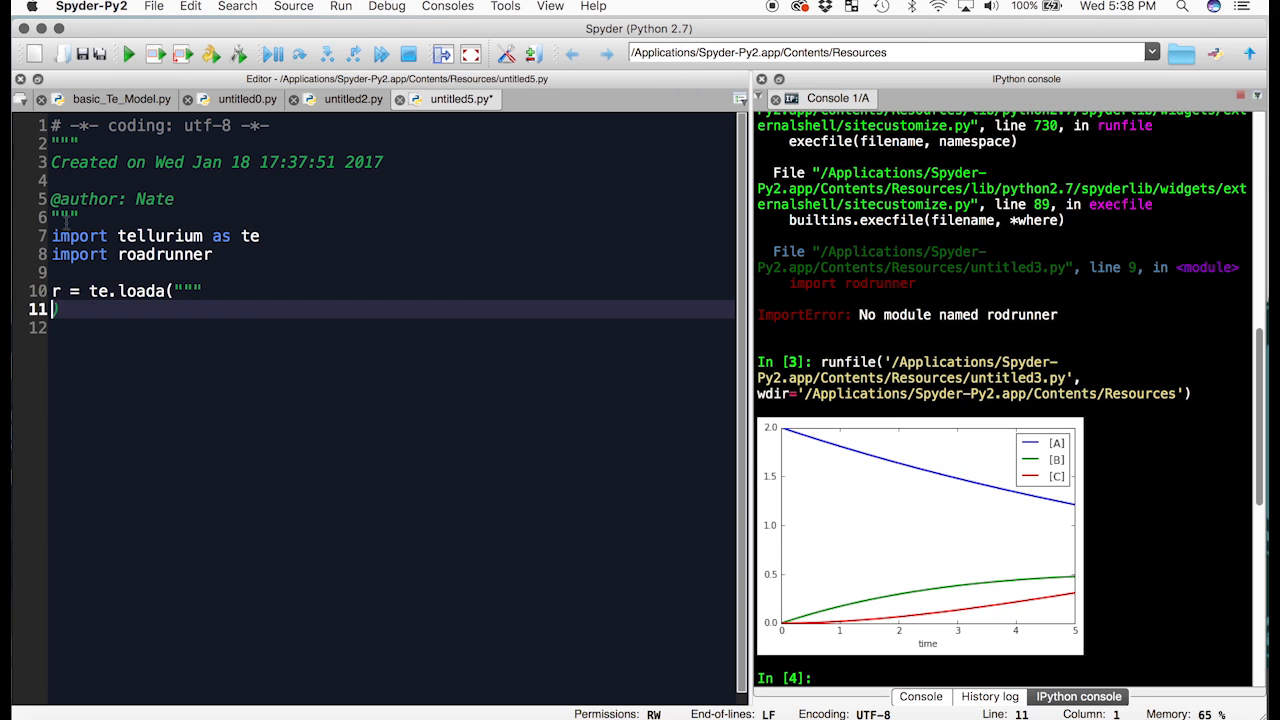
{"action": "type", "text": "\"\"\""}
{"action": "left_click", "coordinate": [237, 289]}
{"action": "key", "text": "Return"}
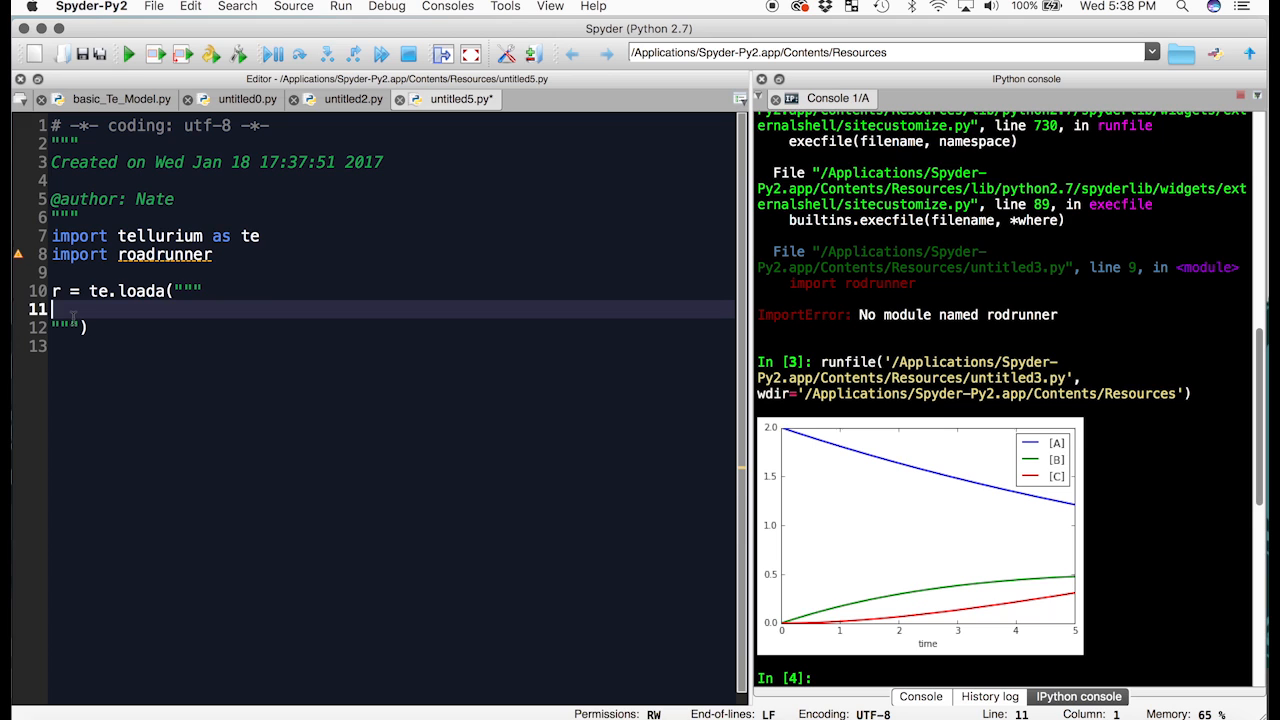
{"action": "type", "text": "A ->"}
{"action": "type", "text": " B"}
Step: Write the reactions 'A -> B; k1*A' and 'B -> C; k2*B' in the model string
{"action": "key", "text": "Return"}
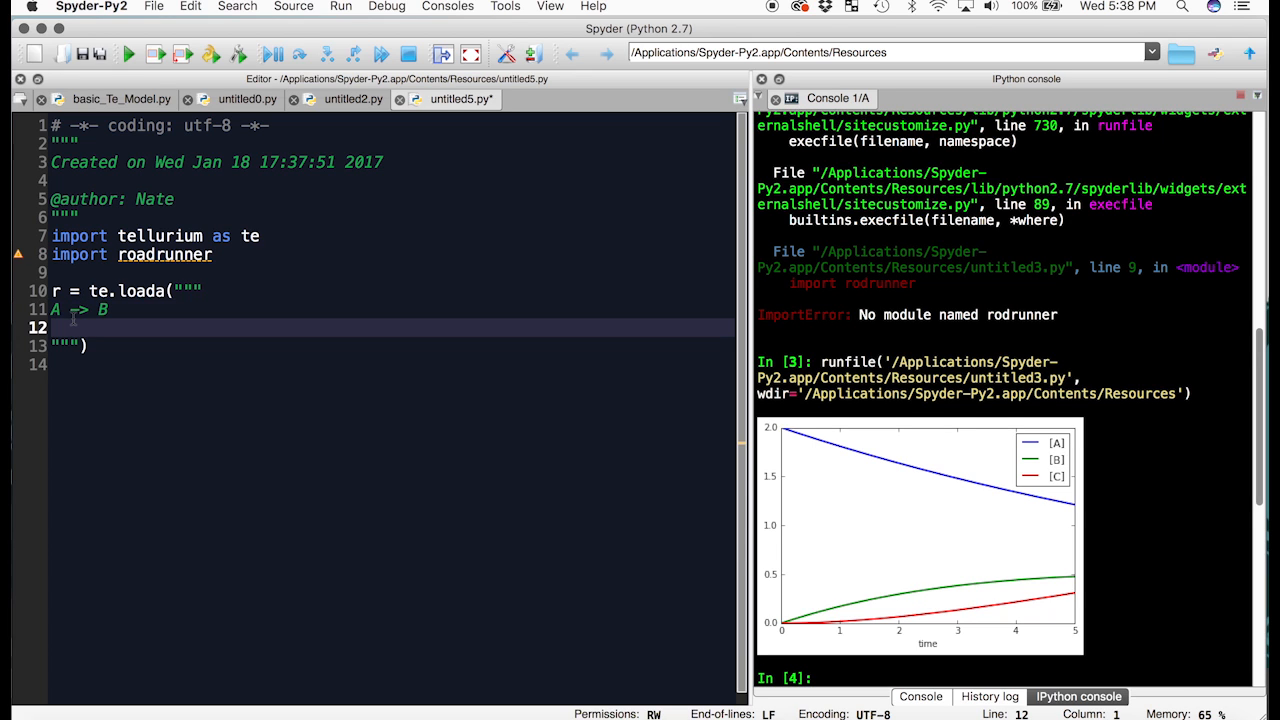
{"action": "type", "text": "B ->"}
{"action": "type", "text": " C"}
{"action": "left_click", "coordinate": [124, 310]}
{"action": "type", "text": "; "}
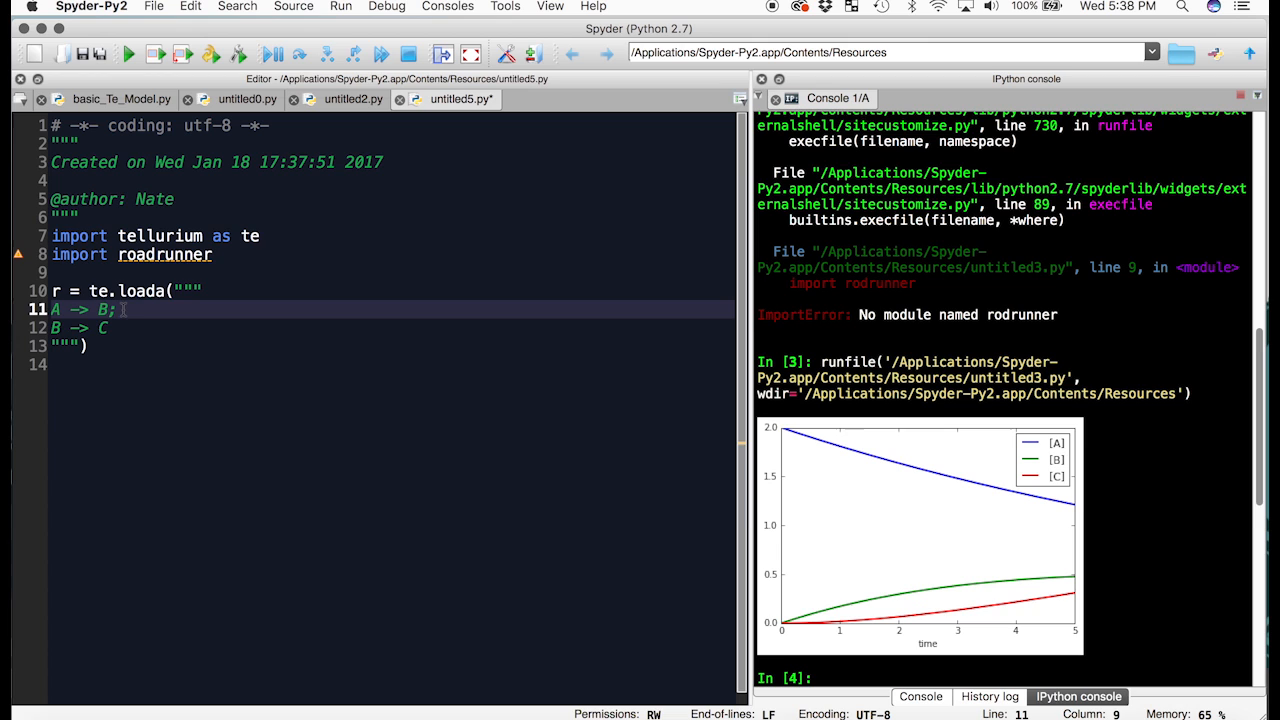
{"action": "type", "text": "k1"}
{"action": "type", "text": "*"}
{"action": "type", "text": "A"}
{"action": "key", "text": "Down"}
{"action": "type", "text": "; "}
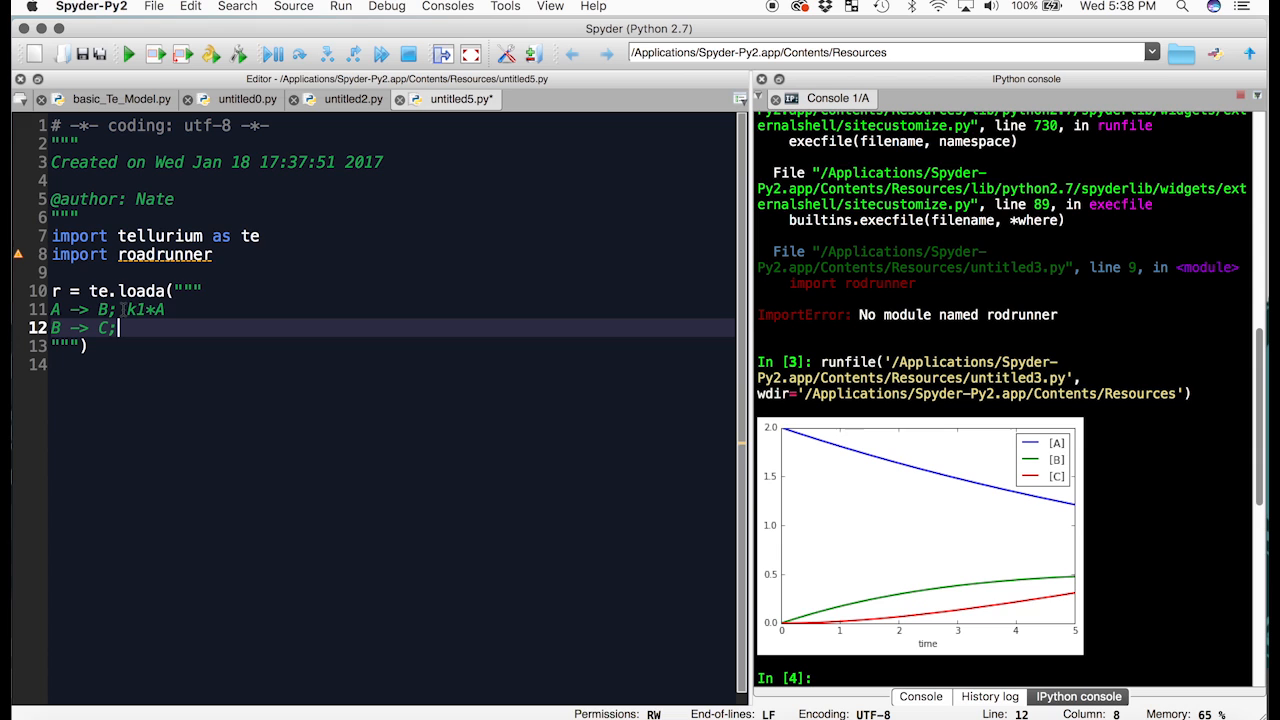
{"action": "type", "text": "k2*"}
{"action": "type", "text": "B"}
{"action": "key", "text": "Return"}
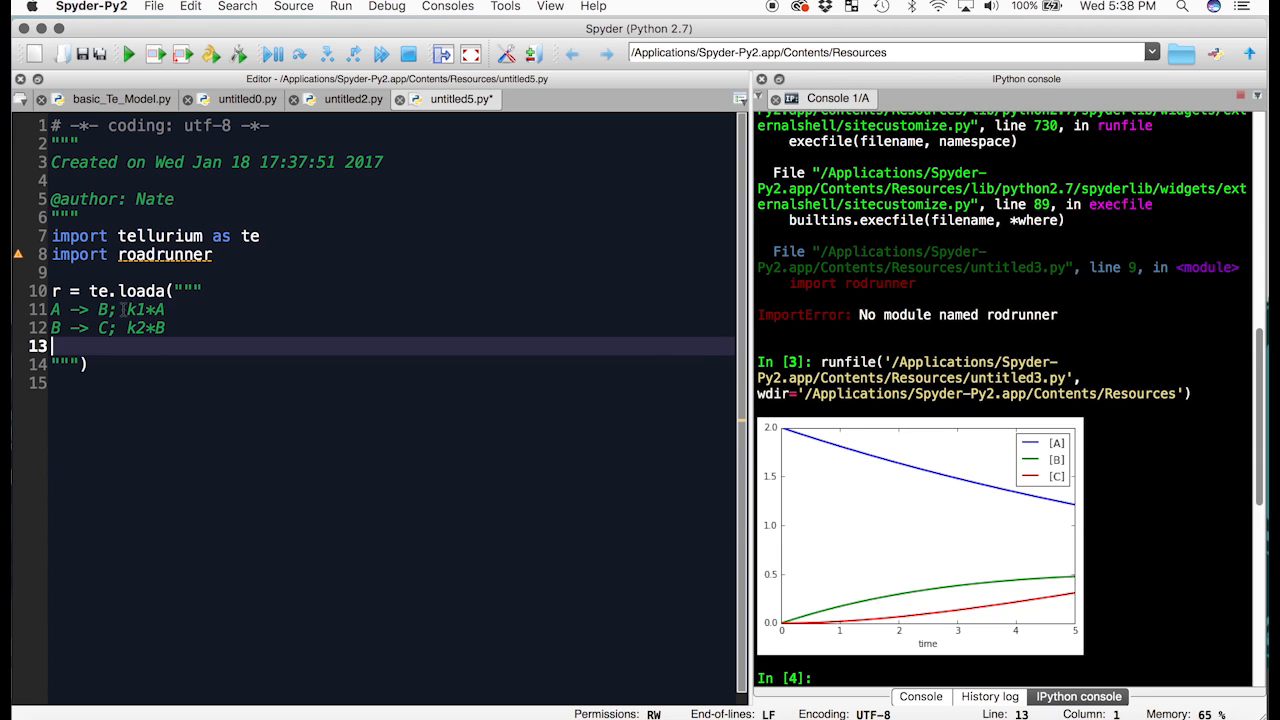
{"action": "key", "text": "Return"}
{"action": "type", "text": "k1"}
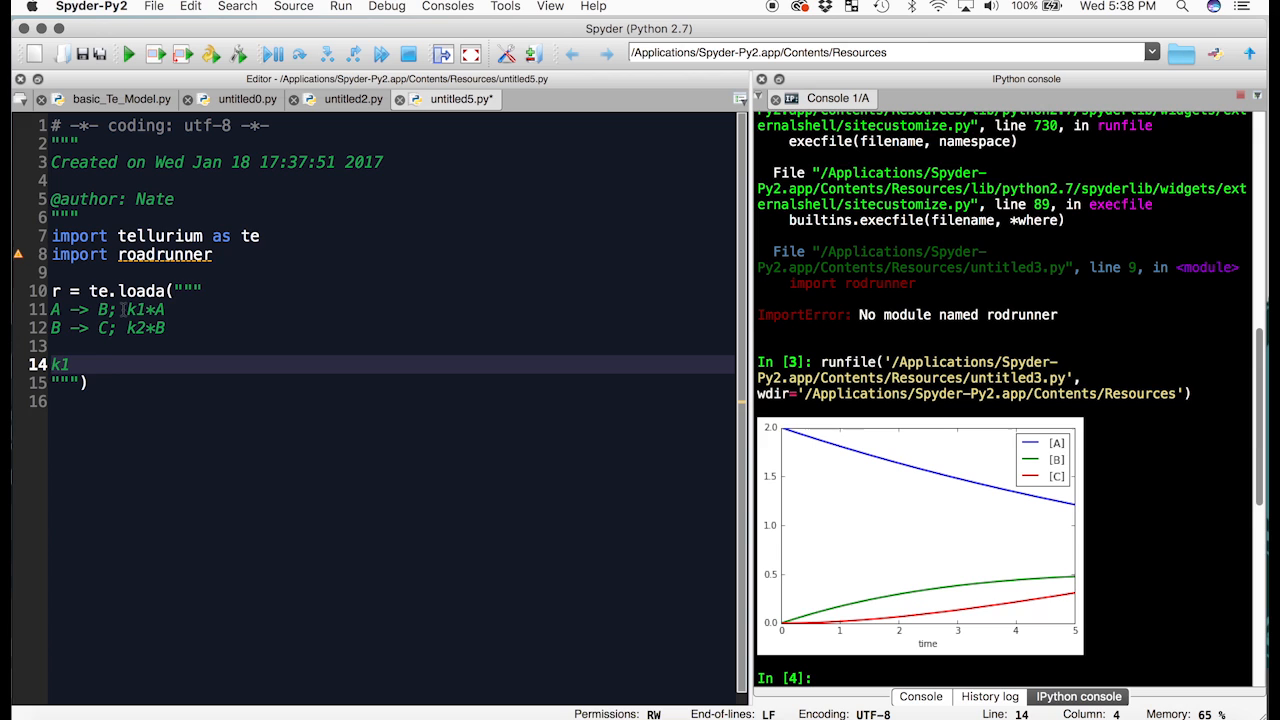
{"action": "type", "text": " = 0.1"}
Step: Add k1 = 0.1, k2 = 0.2 and initial amounts A = 2.0, B = 0.0, C = 0.0
{"action": "key", "text": "Return"}
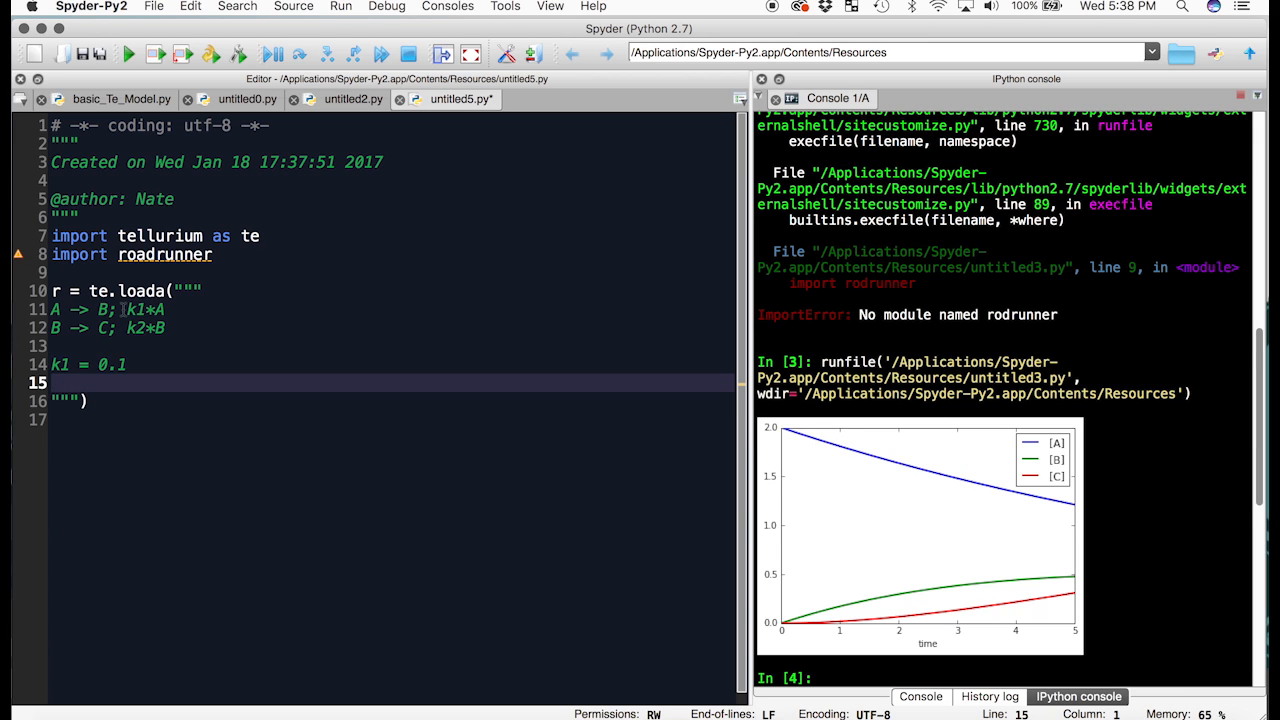
{"action": "type", "text": "k2 = 0."}
{"action": "type", "text": "2"}
{"action": "key", "text": "Return"}
{"action": "key", "text": "Return"}
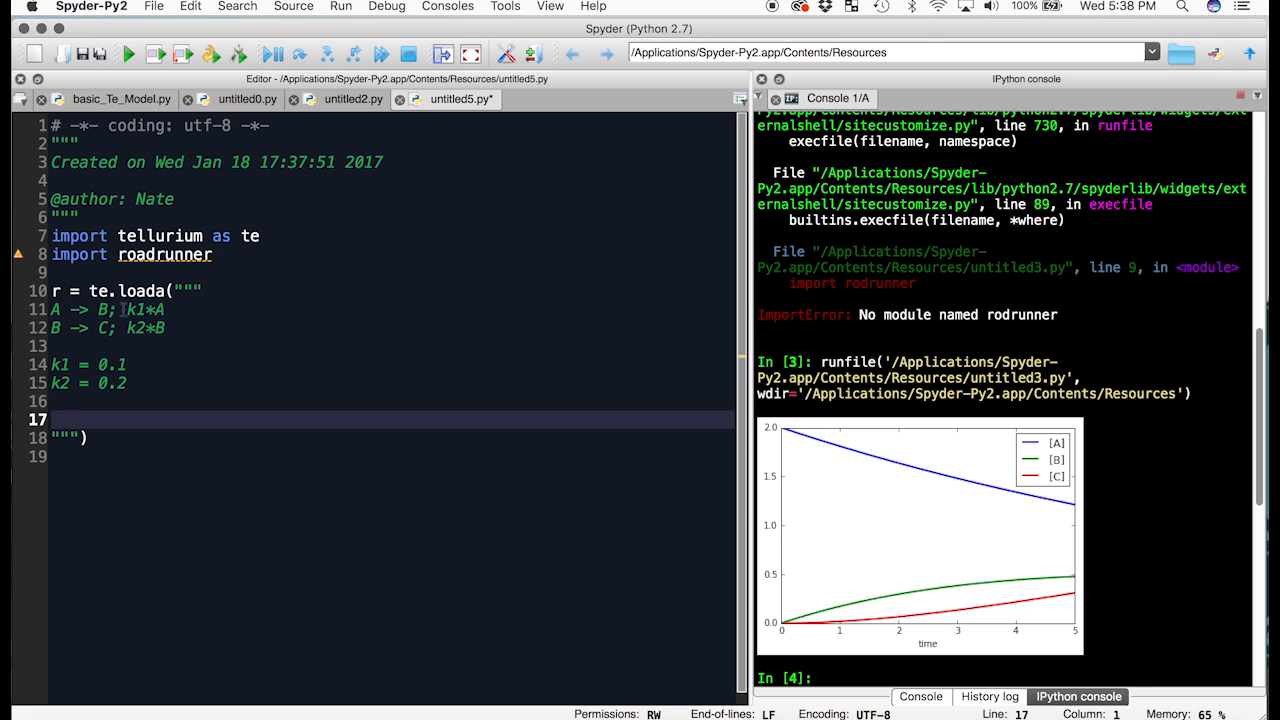
{"action": "type", "text": "A"}
{"action": "type", "text": " = 2.0"}
{"action": "key", "text": "Return"}
{"action": "type", "text": "B"}
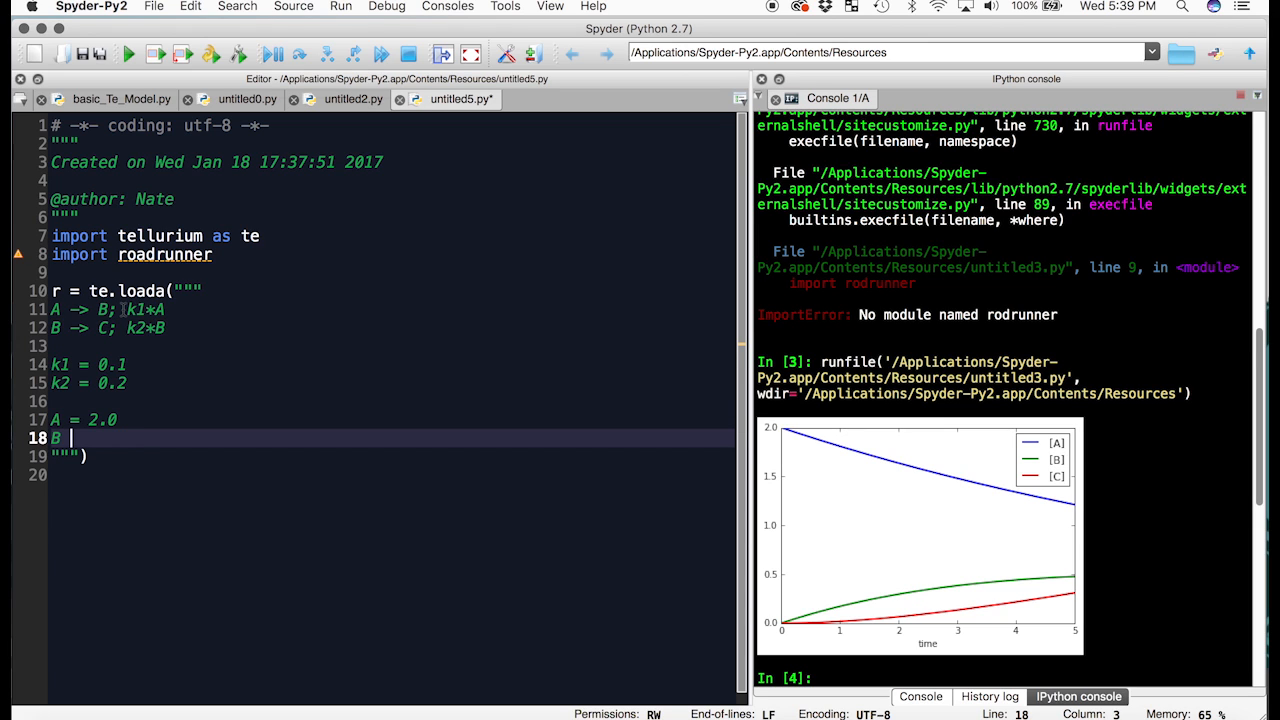
{"action": "type", "text": " = 0.0"}
{"action": "key", "text": "Return"}
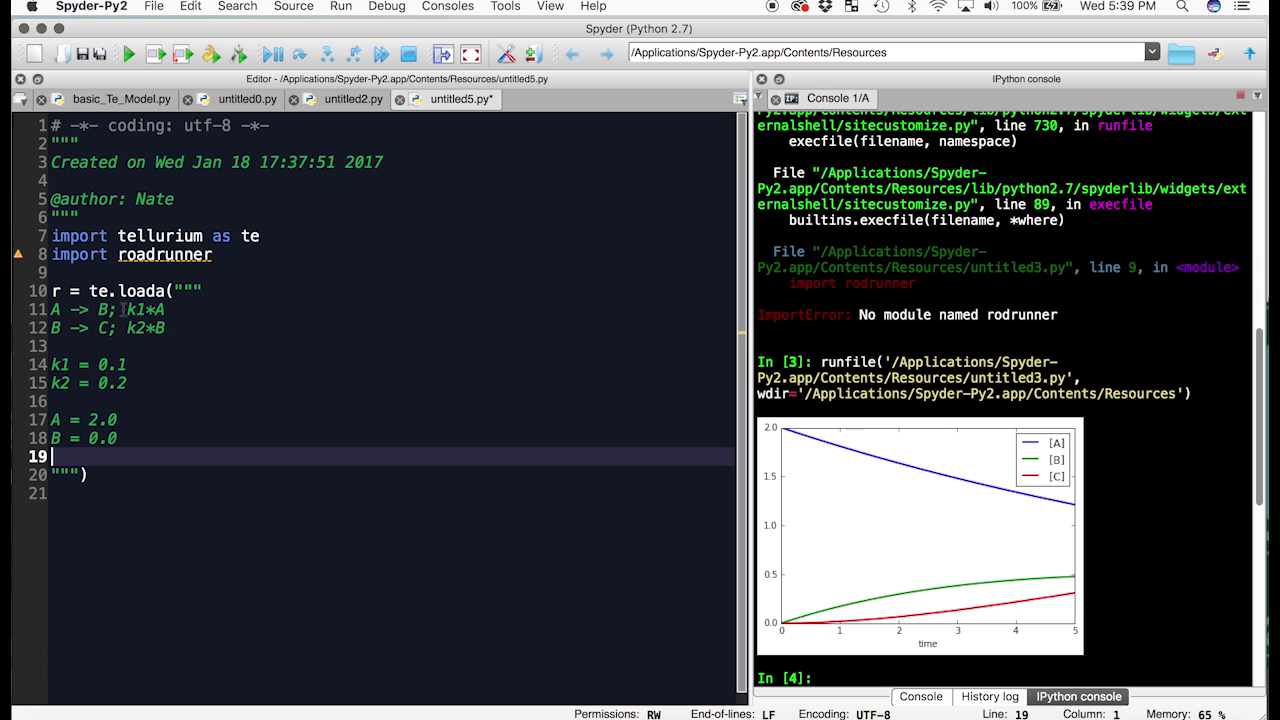
{"action": "type", "text": "C = 0"}
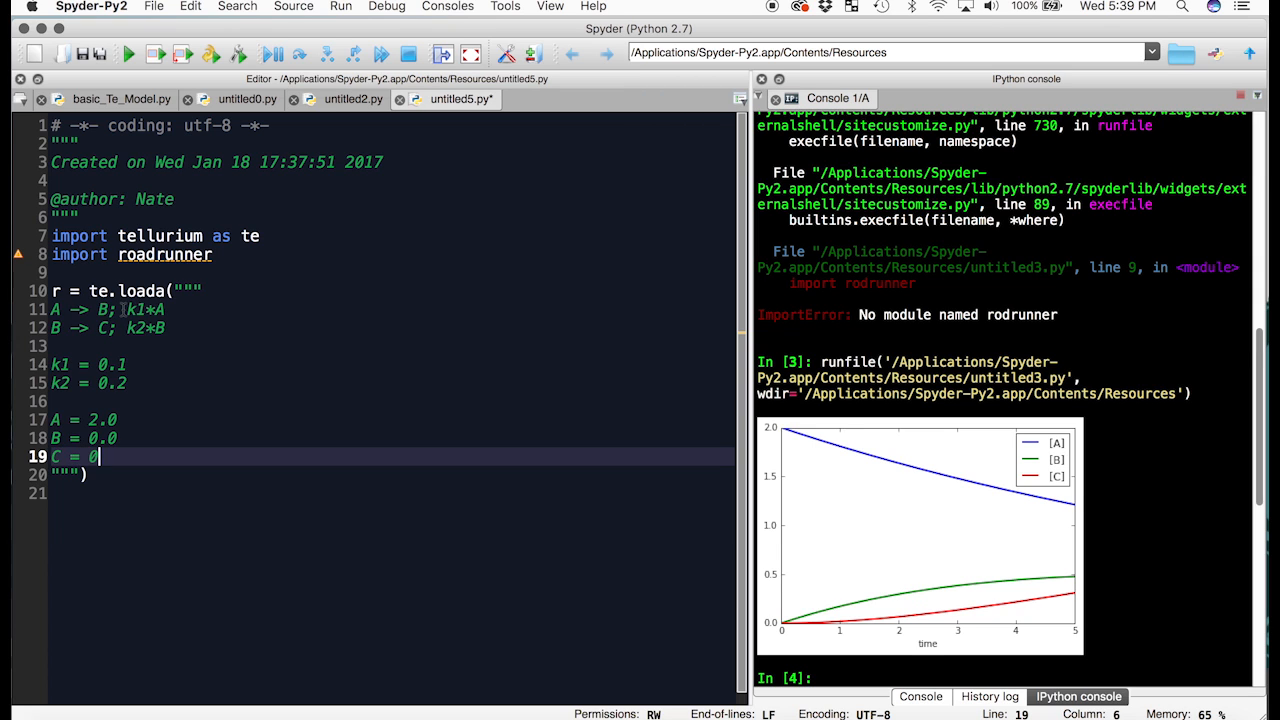
{"action": "type", "text": ".0"}
Step: Append r.simulate() and r.plot() after the model definition
{"action": "left_click_drag", "start_coordinate": [117, 438], "coordinate": [50, 217]}
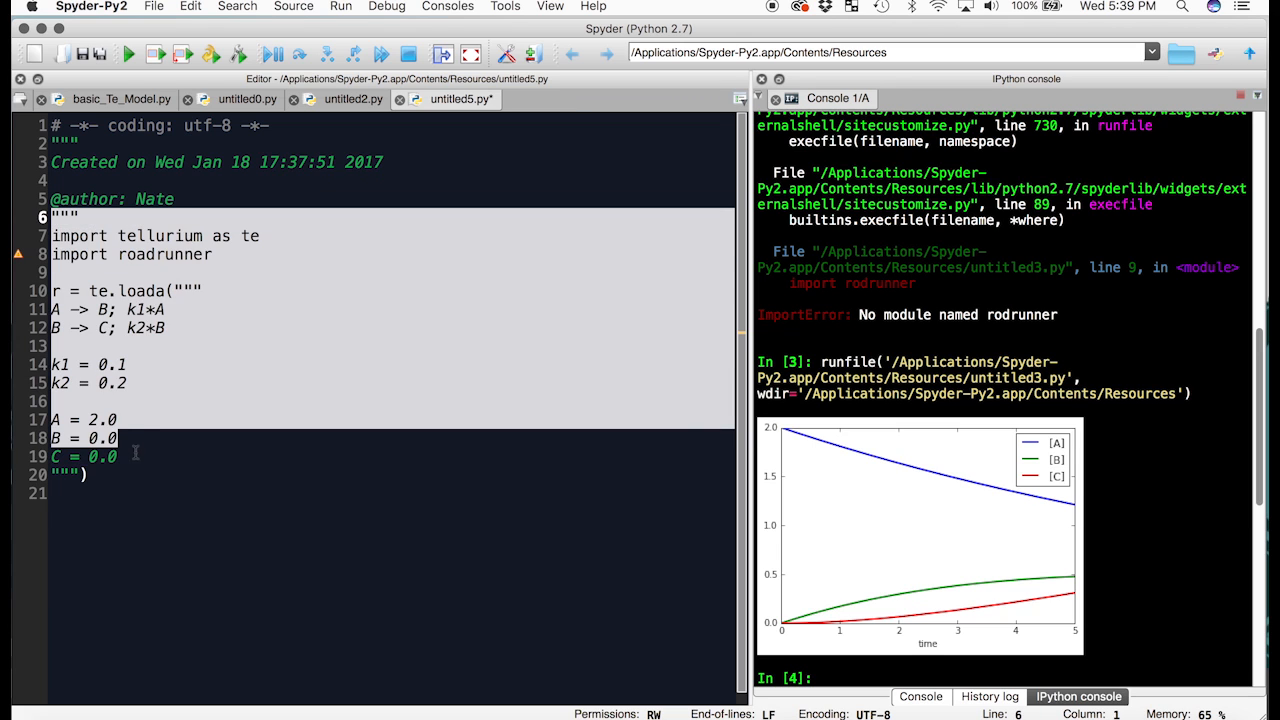
{"action": "left_click", "coordinate": [128, 472]}
{"action": "key", "text": "Return"}
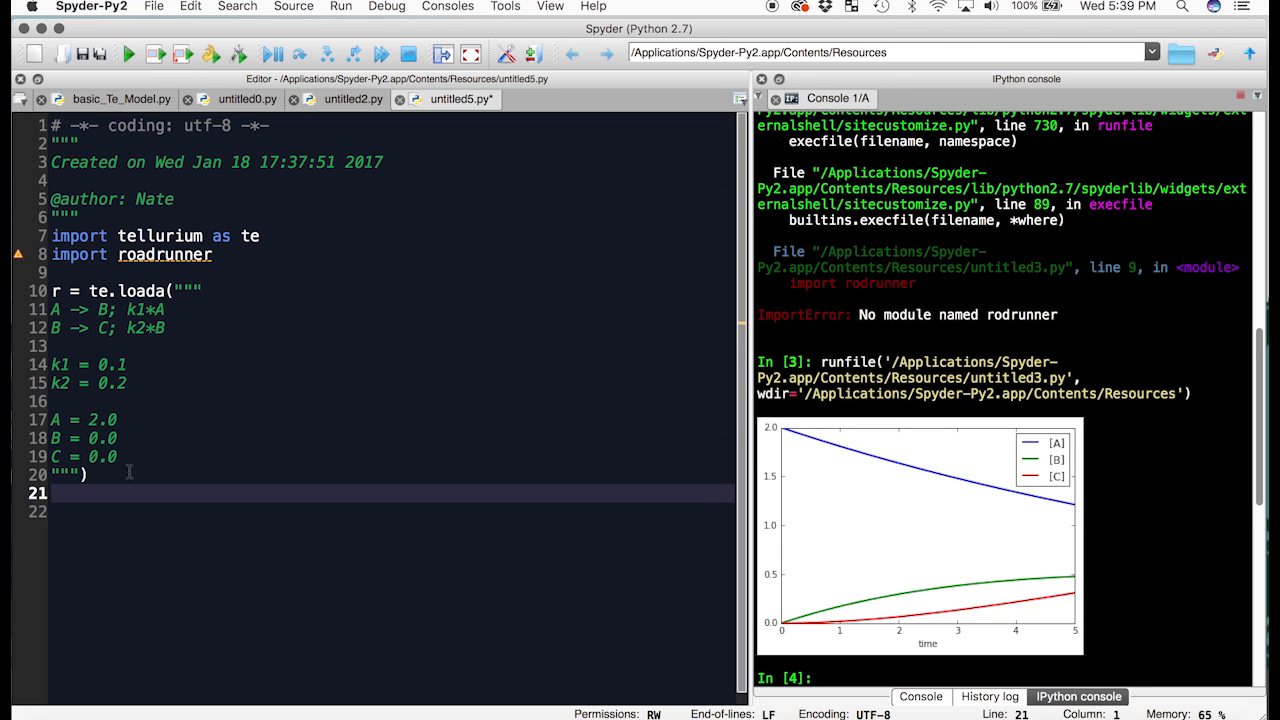
{"action": "type", "text": "r."}
{"action": "type", "text": "sim"}
{"action": "type", "text": "u"}
{"action": "type", "text": "late()"}
{"action": "key", "text": "Return"}
{"action": "type", "text": "r"}
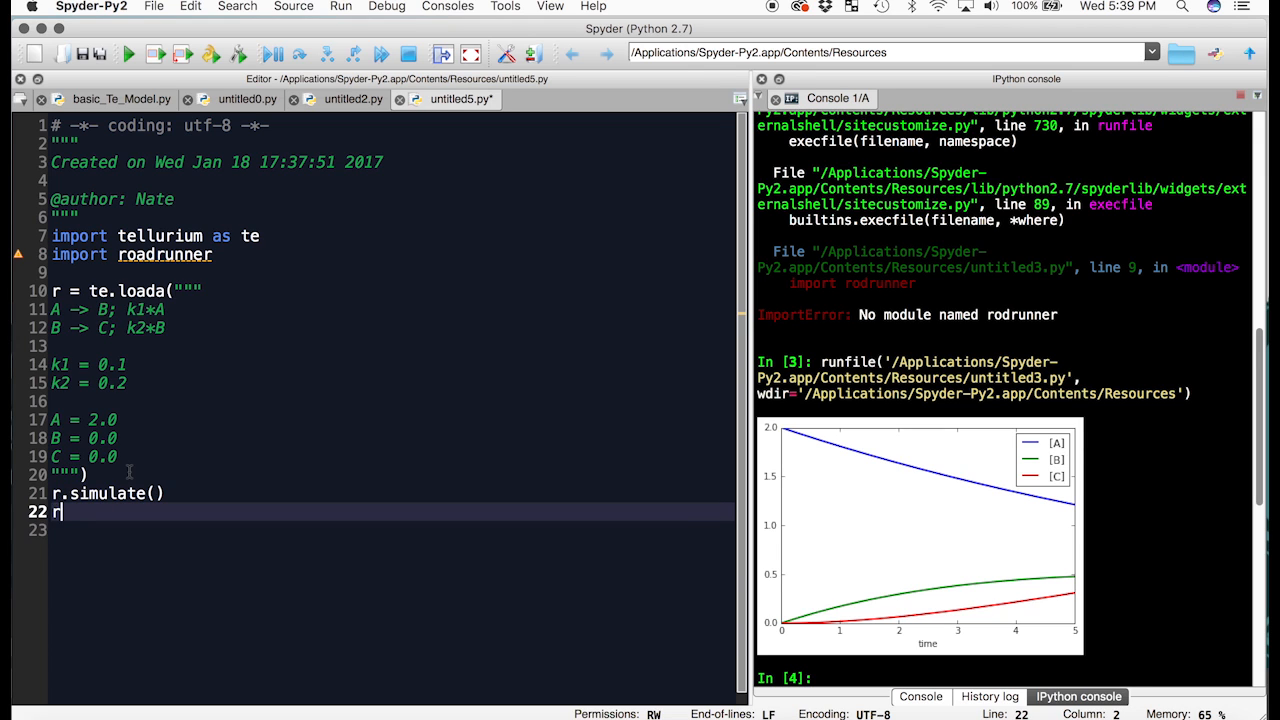
{"action": "type", "text": ".plot"}
{"action": "type", "text": "()"}
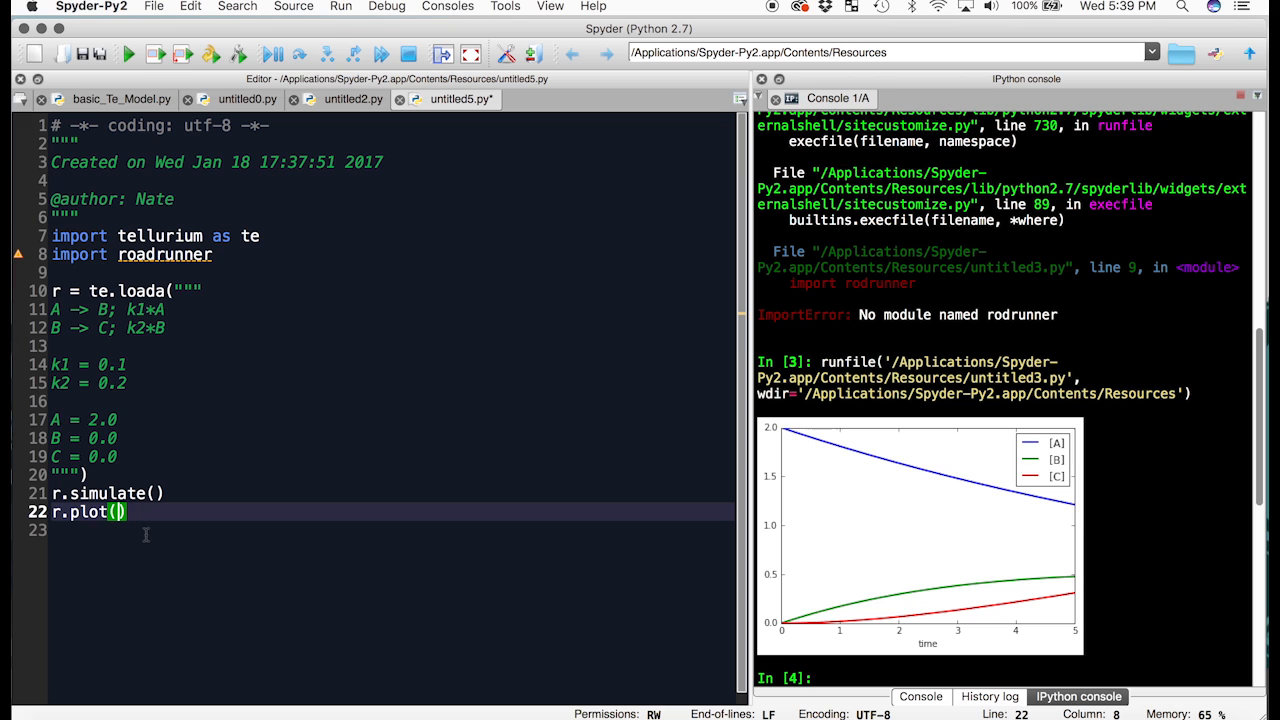
Step: Run the script, saving it as untitled5.py so the A, B, C curves plot in the console
{"action": "left_click", "coordinate": [128, 54]}
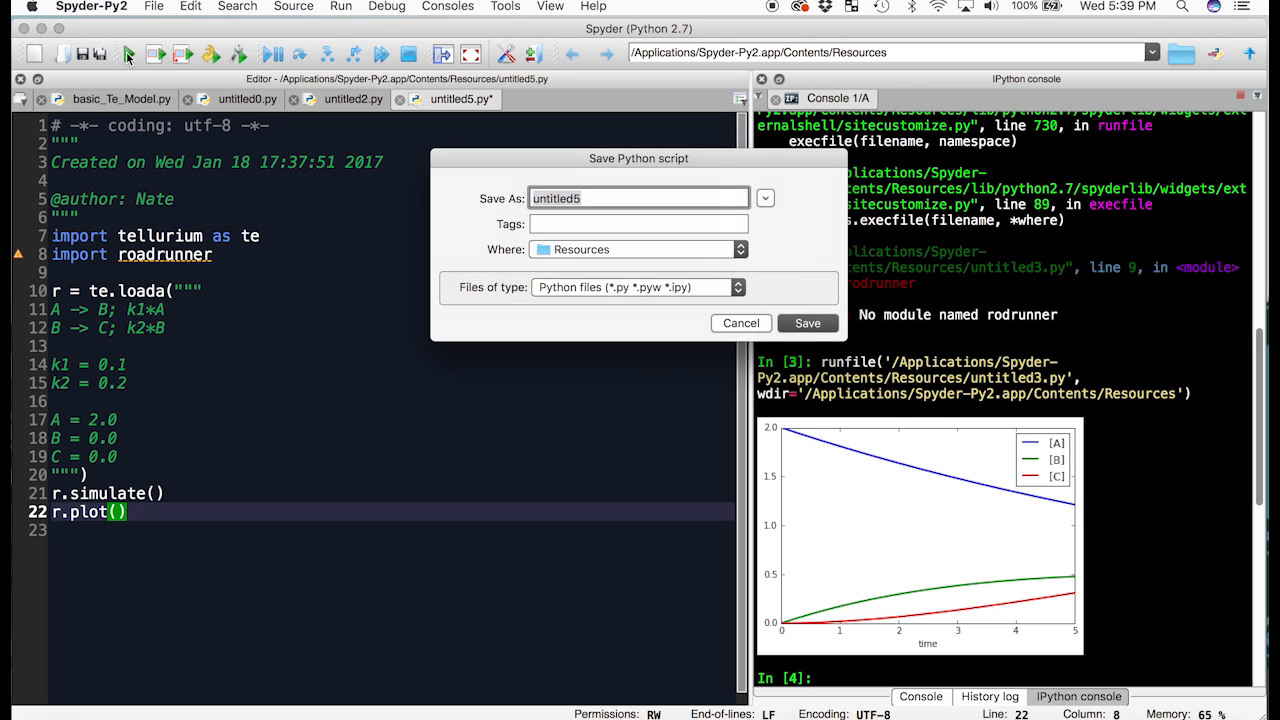
{"action": "left_click", "coordinate": [807, 323]}
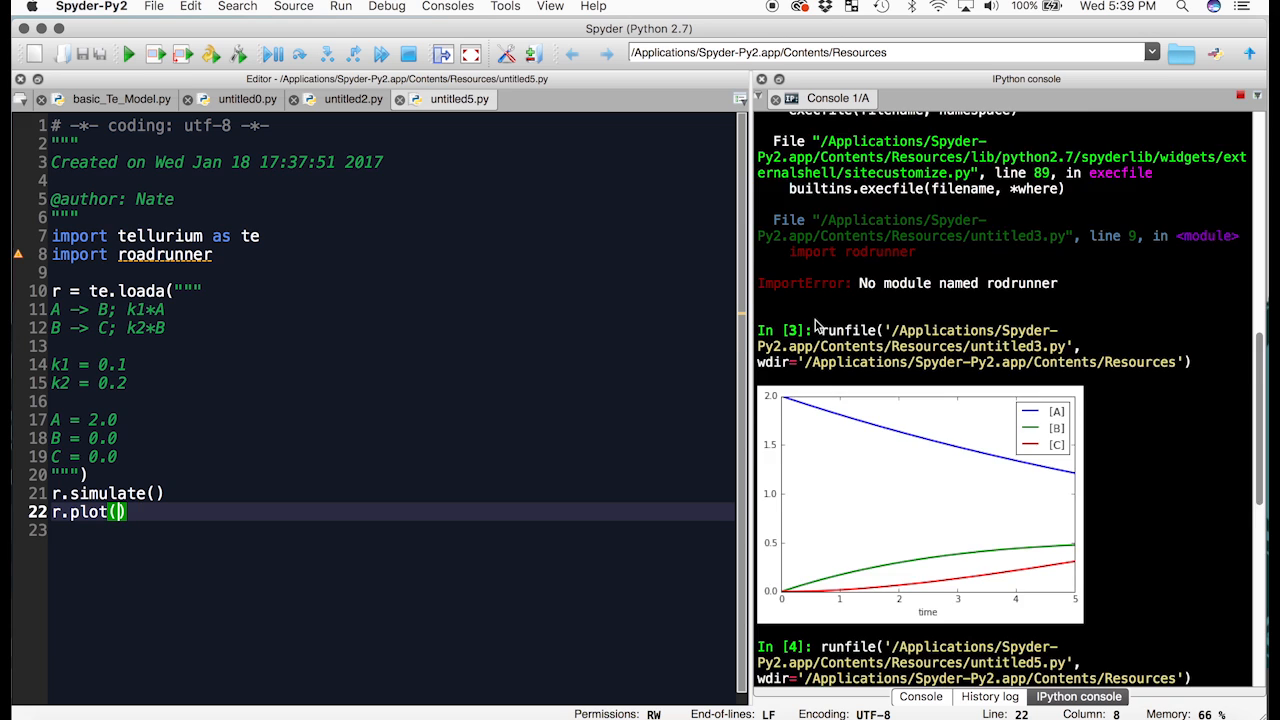